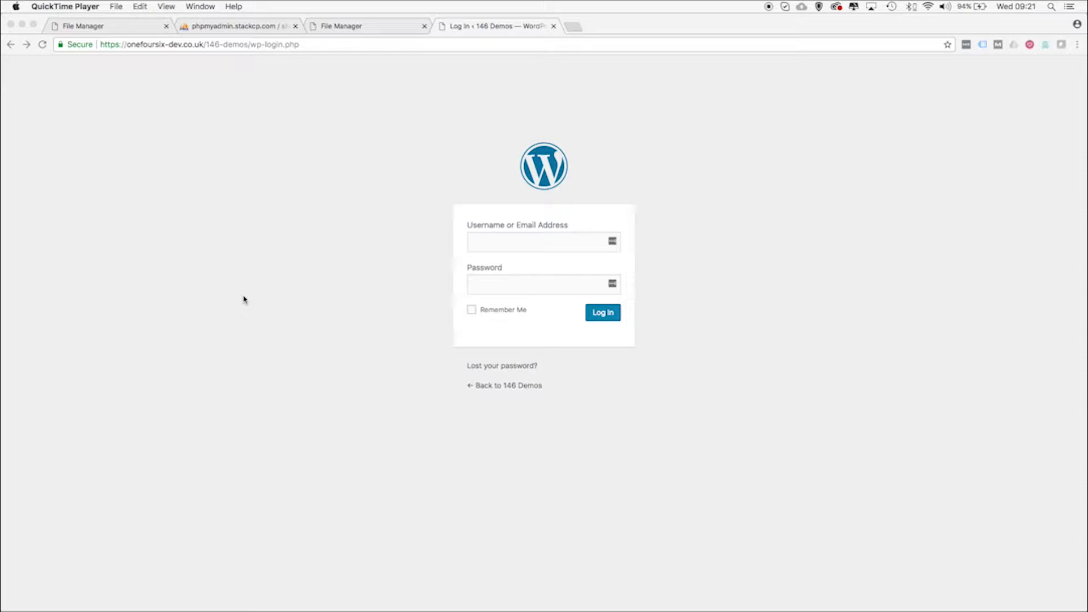
Leave the WordPress login form and bring up the File Manager's 146-demos folder listing
{"action": "left_click", "coordinate": [489, 369]}
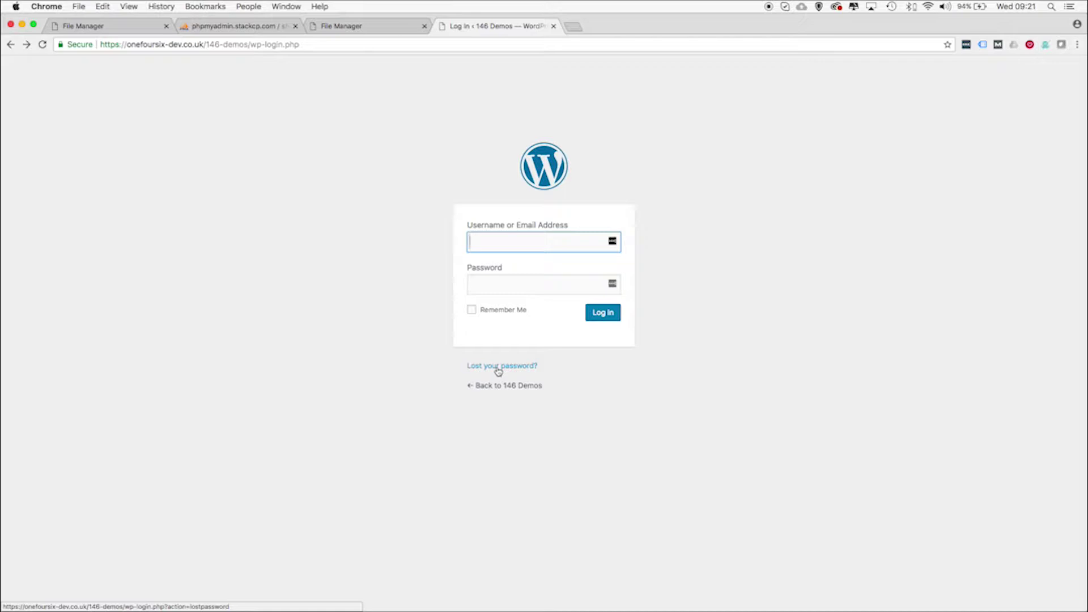
{"action": "left_click", "coordinate": [134, 34]}
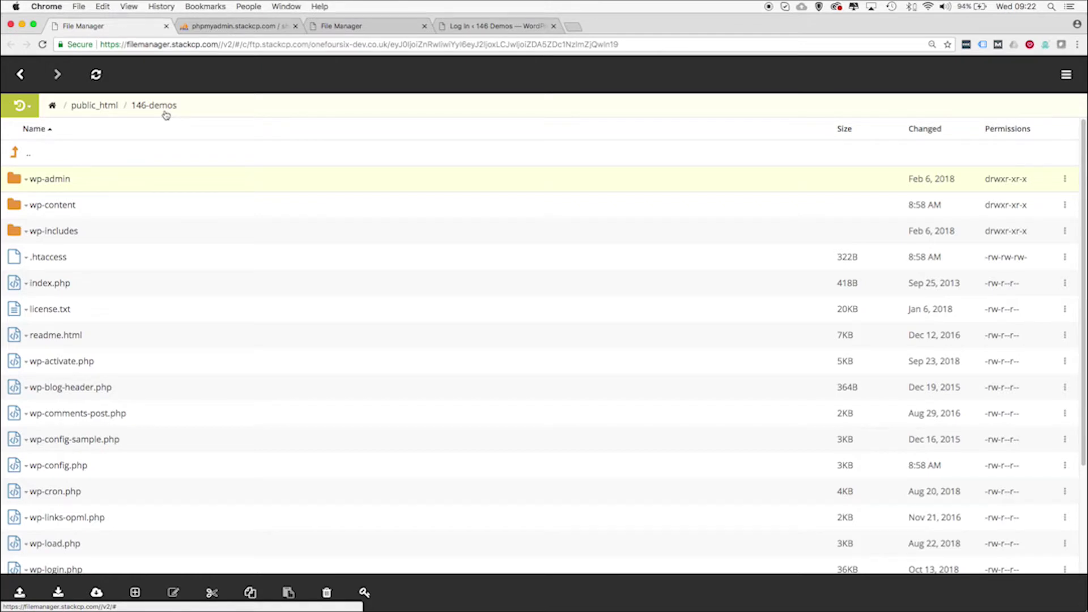
Download wp-config.php from the 146-demos folder using its right-click menu
{"action": "scroll", "coordinate": [130, 327], "scroll_direction": "down", "scroll_amount": 5}
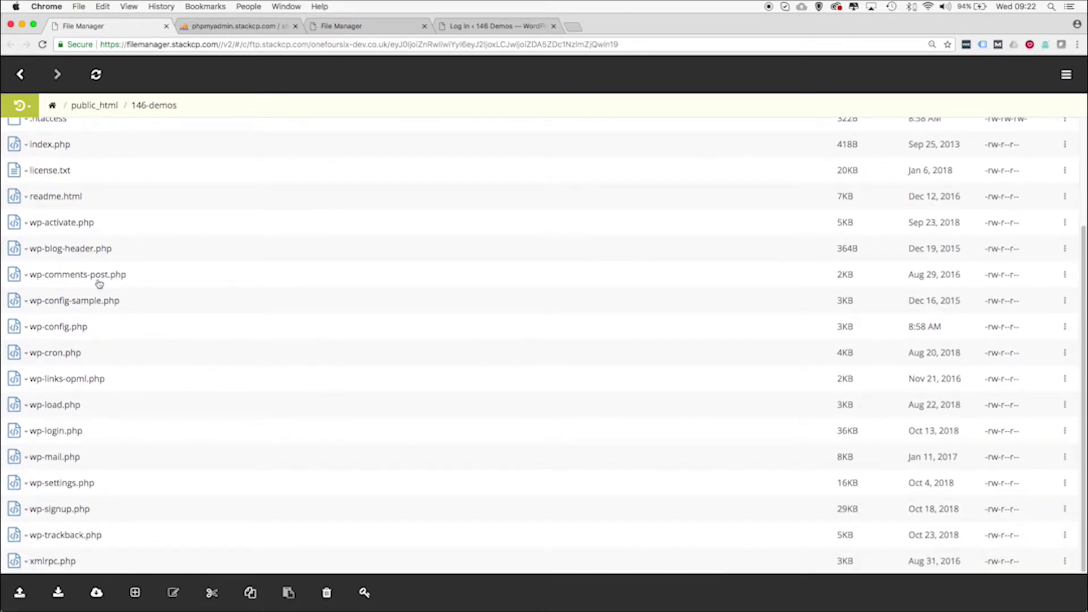
{"action": "scroll", "coordinate": [108, 306], "scroll_direction": "up", "scroll_amount": 1}
{"action": "scroll", "coordinate": [91, 295], "scroll_direction": "up", "scroll_amount": 1}
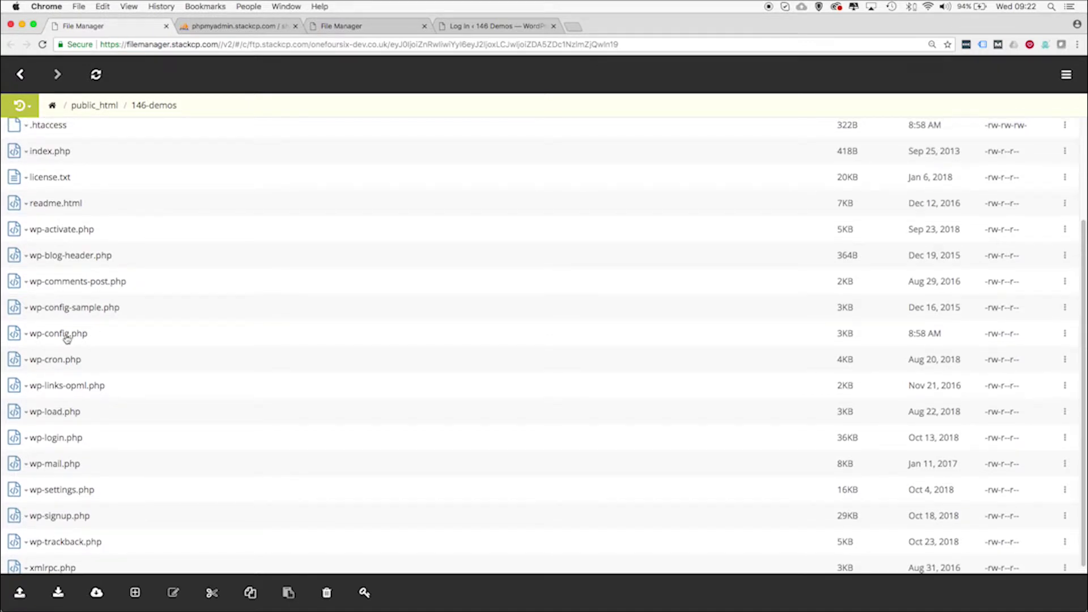
{"action": "right_click", "coordinate": [75, 338]}
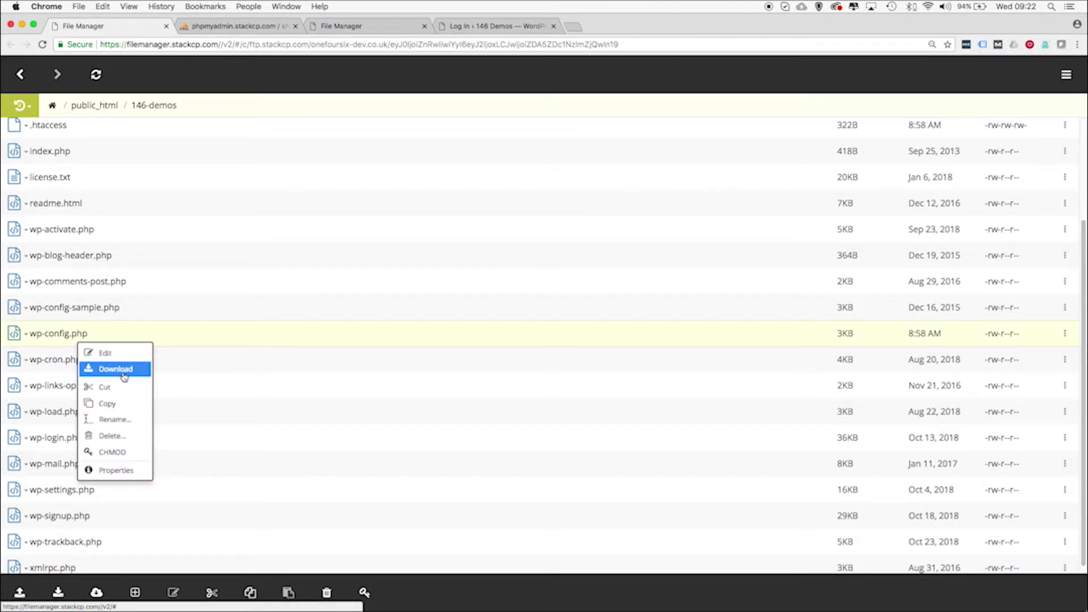
{"action": "left_click", "coordinate": [199, 328]}
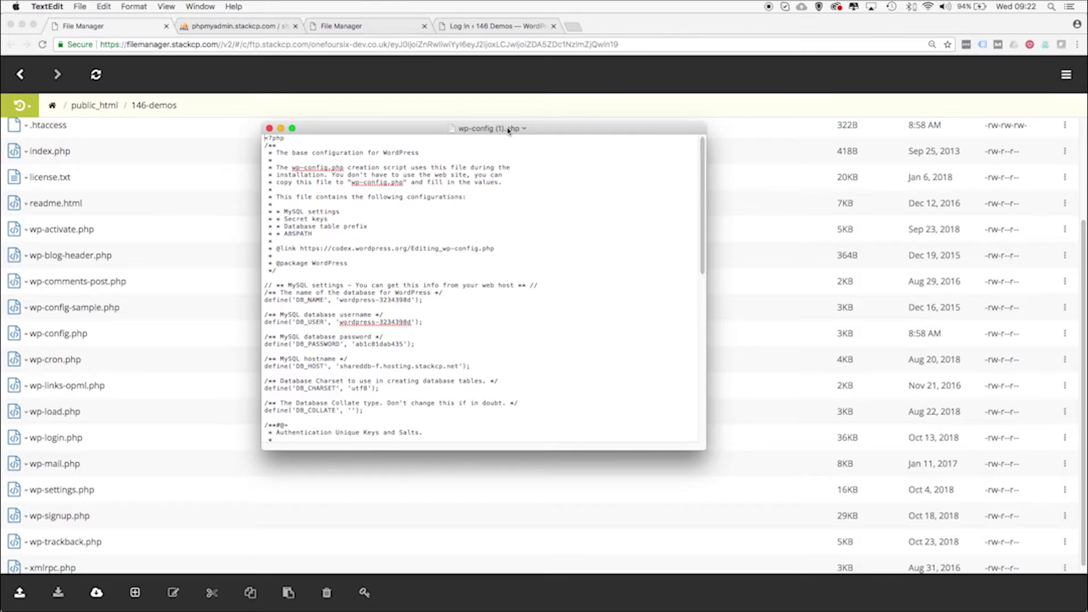
Enlarge the wp-config.php window and highlight the DB_USER and DB_PASSWORD lines
{"action": "mouse_move", "coordinate": [510, 122]}
{"action": "left_mouse_down"}
{"action": "mouse_move", "coordinate": [517, 86]}
{"action": "mouse_move", "coordinate": [510, 120]}
{"action": "left_mouse_up"}
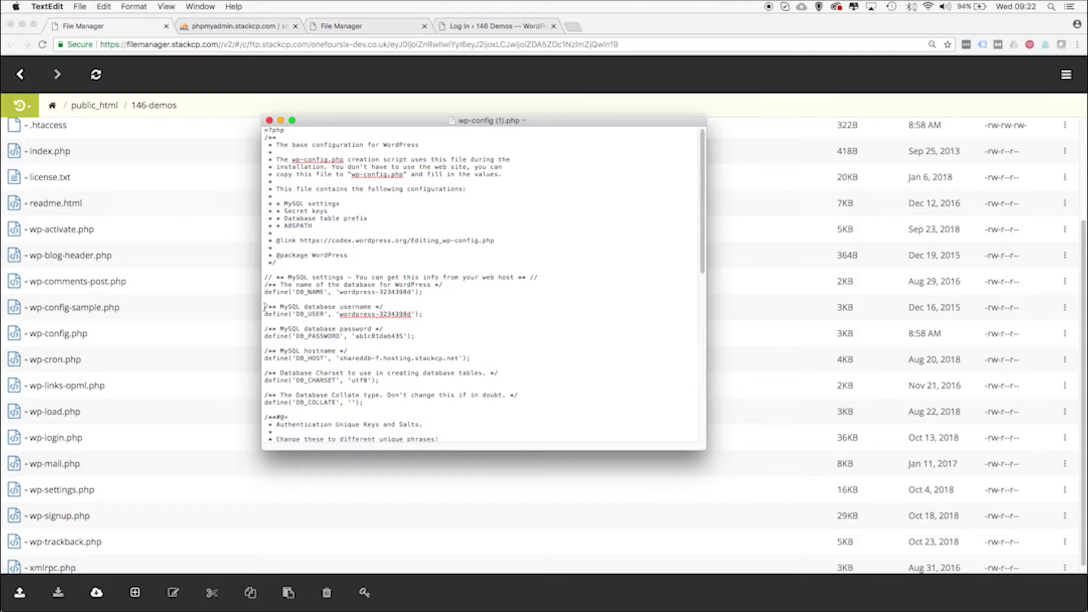
{"action": "left_click_drag", "start_coordinate": [266, 308], "coordinate": [424, 314]}
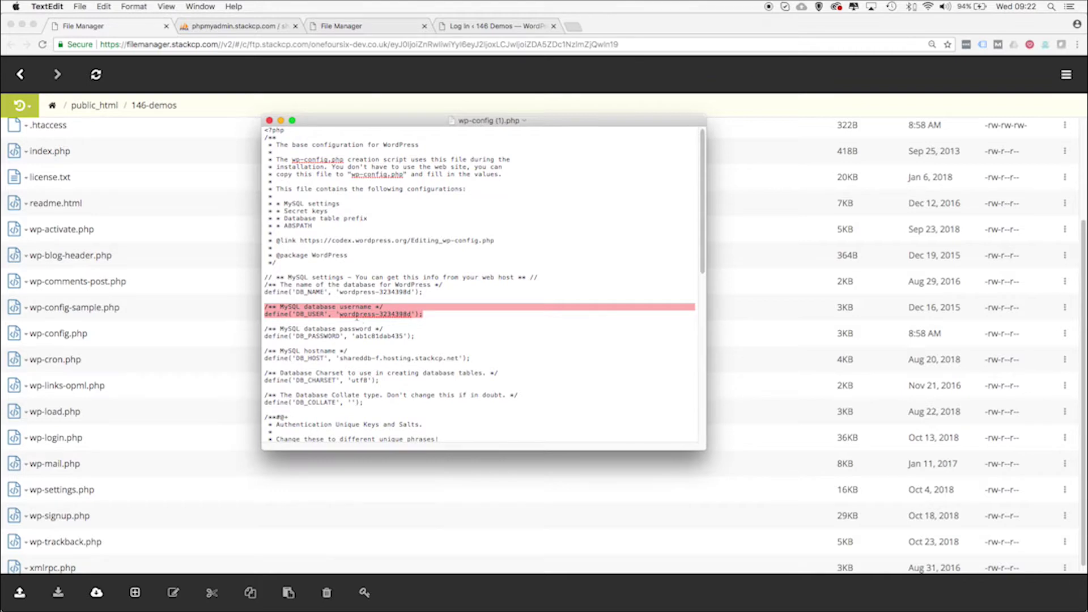
{"action": "left_click", "coordinate": [360, 315]}
{"action": "left_click_drag", "start_coordinate": [340, 314], "coordinate": [413, 314]}
{"action": "left_click", "coordinate": [264, 328]}
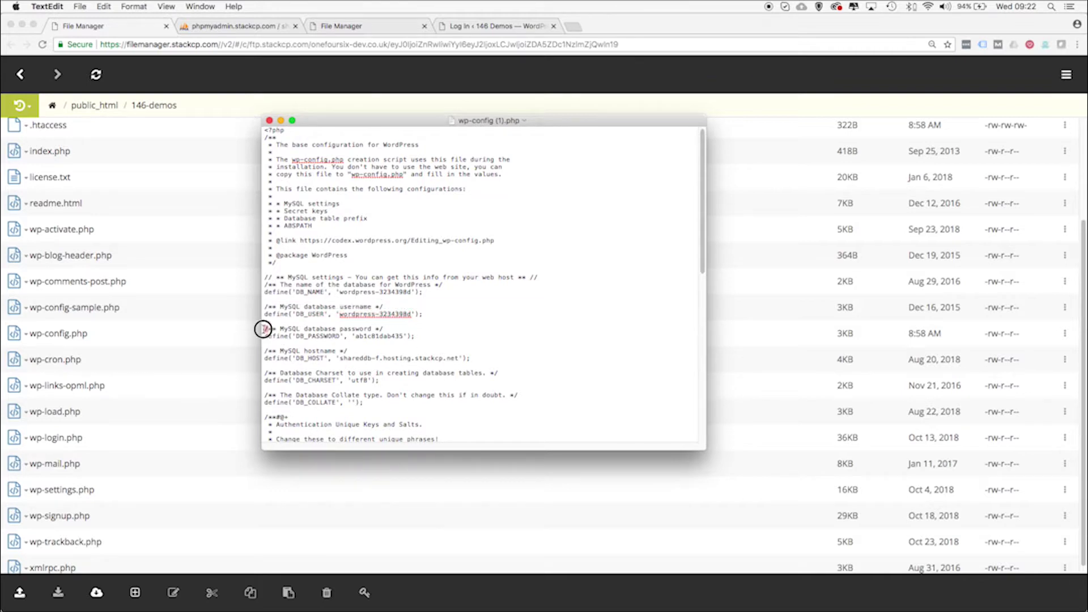
{"action": "left_click_drag", "start_coordinate": [264, 329], "coordinate": [410, 335]}
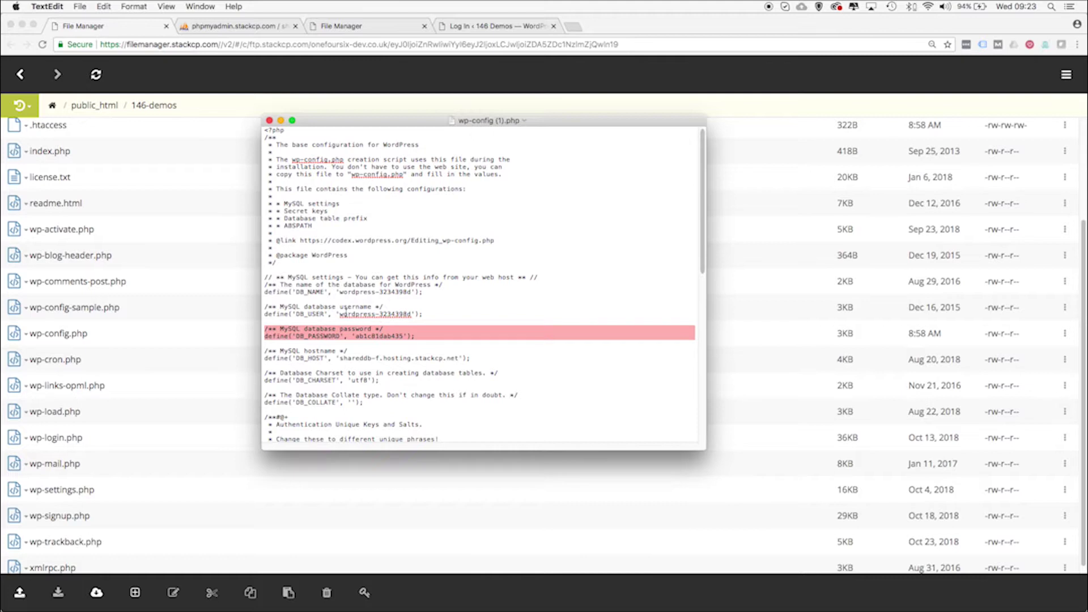
Highlight the DB_NAME, DB_USER and DB_PASSWORD values, then close the wp-config.php window
{"action": "left_click_drag", "start_coordinate": [338, 313], "coordinate": [408, 313]}
{"action": "left_click_drag", "start_coordinate": [340, 292], "coordinate": [411, 291]}
{"action": "left_click_drag", "start_coordinate": [340, 313], "coordinate": [408, 313]}
{"action": "left_click", "coordinate": [357, 336]}
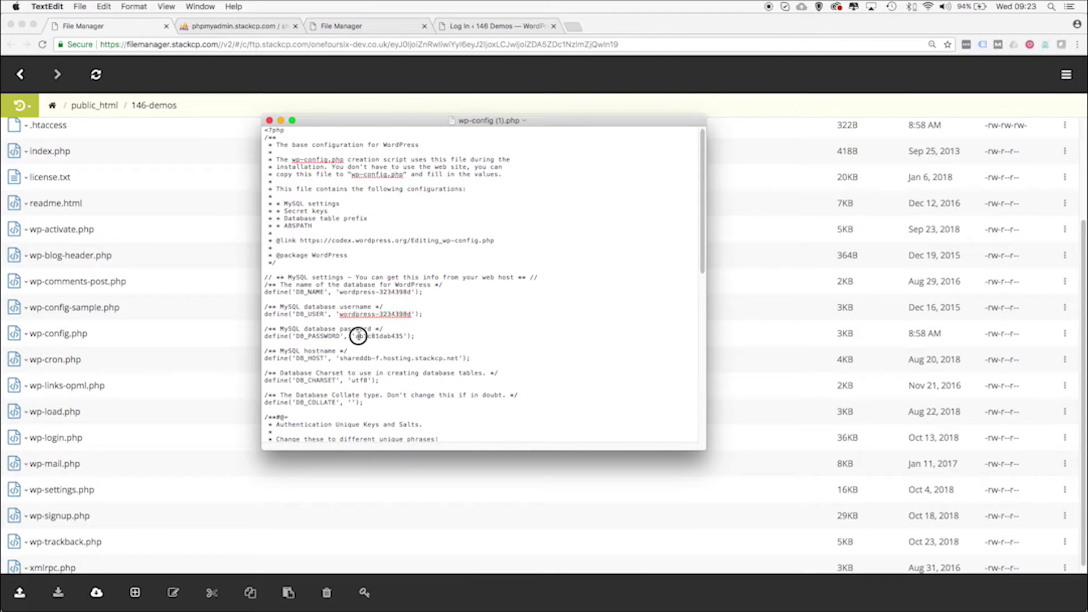
{"action": "left_click_drag", "start_coordinate": [355, 336], "coordinate": [403, 336]}
{"action": "left_click_drag", "start_coordinate": [337, 313], "coordinate": [410, 314]}
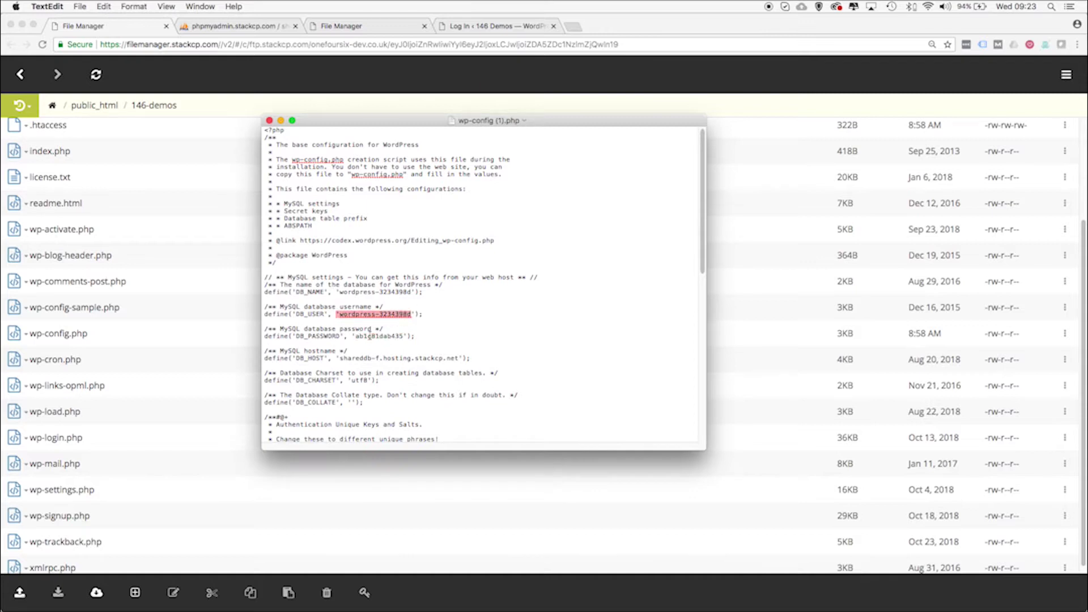
{"action": "left_click_drag", "start_coordinate": [355, 335], "coordinate": [402, 337]}
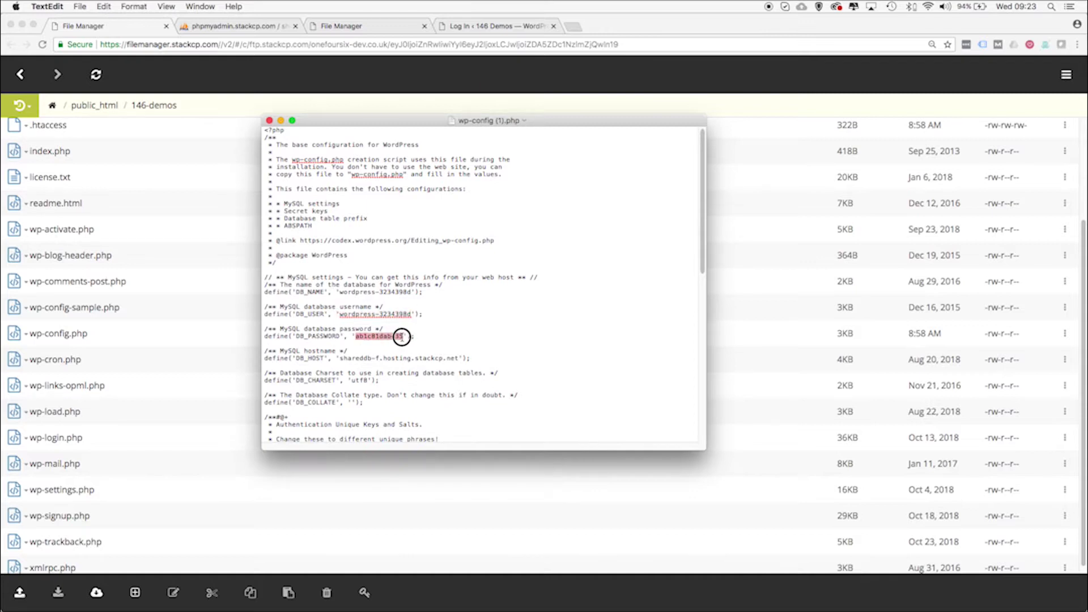
{"action": "left_click_drag", "start_coordinate": [340, 293], "coordinate": [408, 294]}
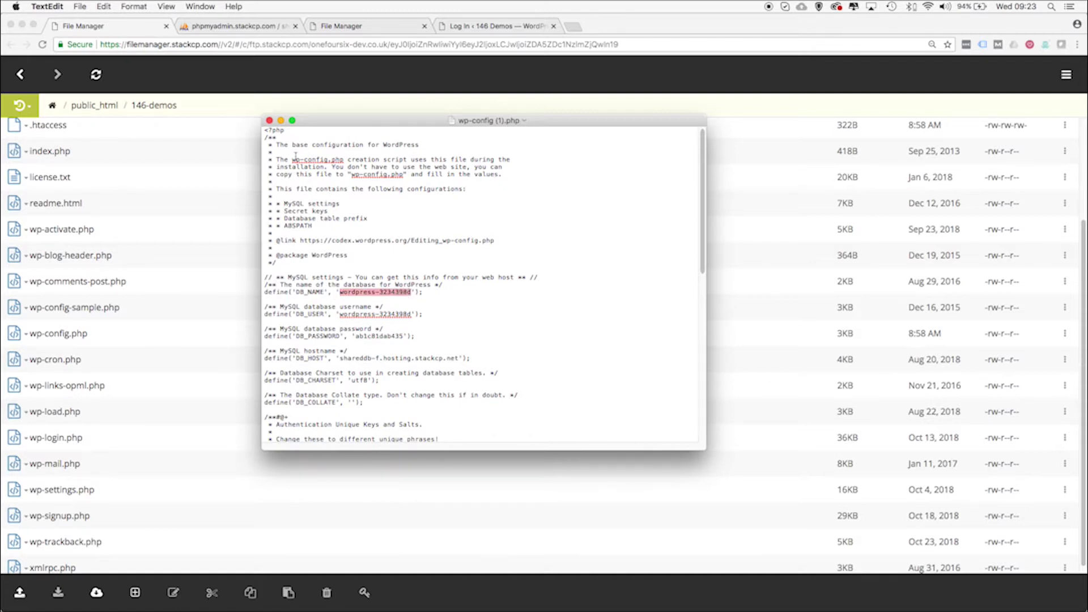
{"action": "left_click", "coordinate": [269, 120]}
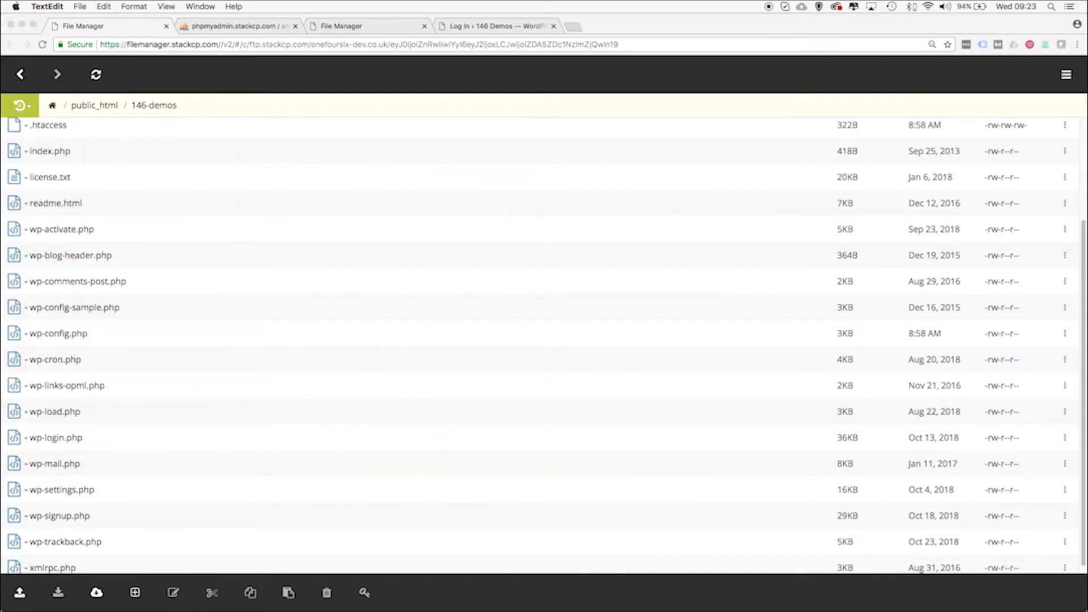
In phpMyAdmin, open the wordpress-3234398d database's wp_users table and edit its single user row
{"action": "left_click", "coordinate": [222, 26]}
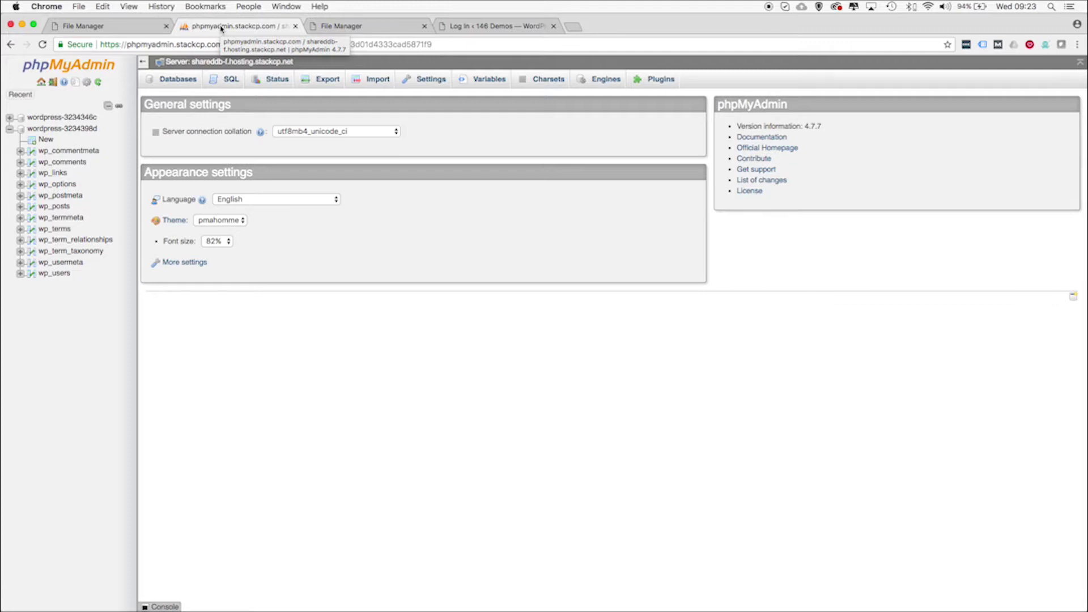
{"action": "left_click", "coordinate": [185, 86]}
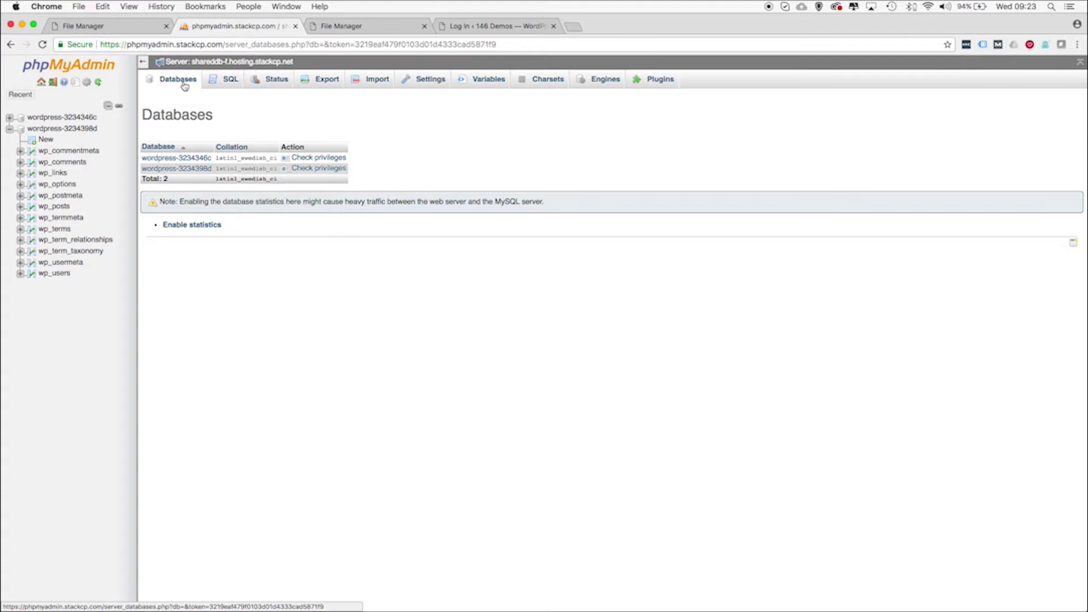
{"action": "left_click", "coordinate": [193, 169]}
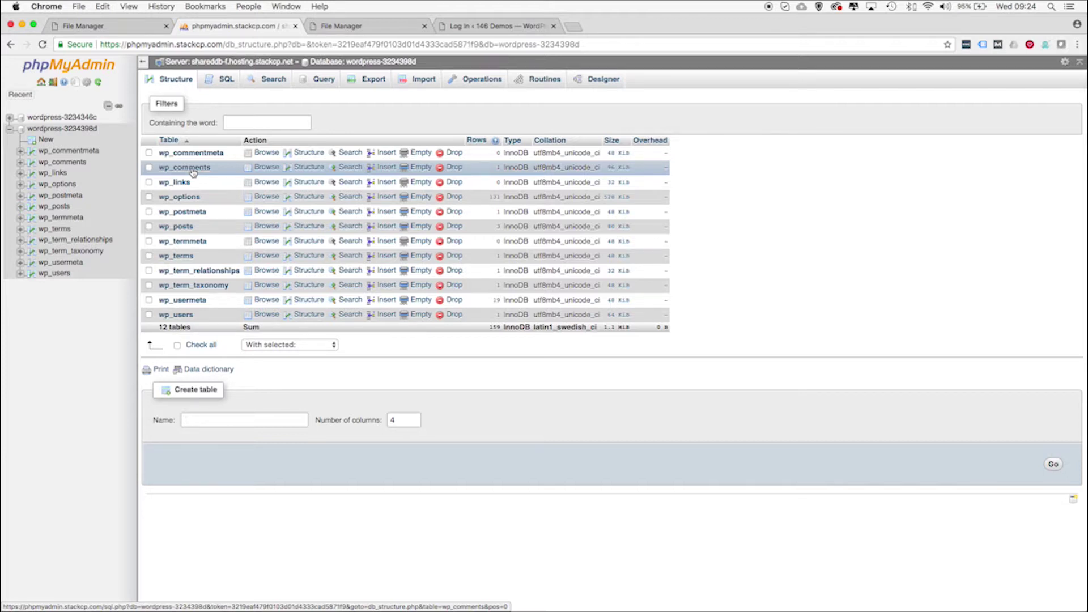
{"action": "left_click", "coordinate": [188, 320]}
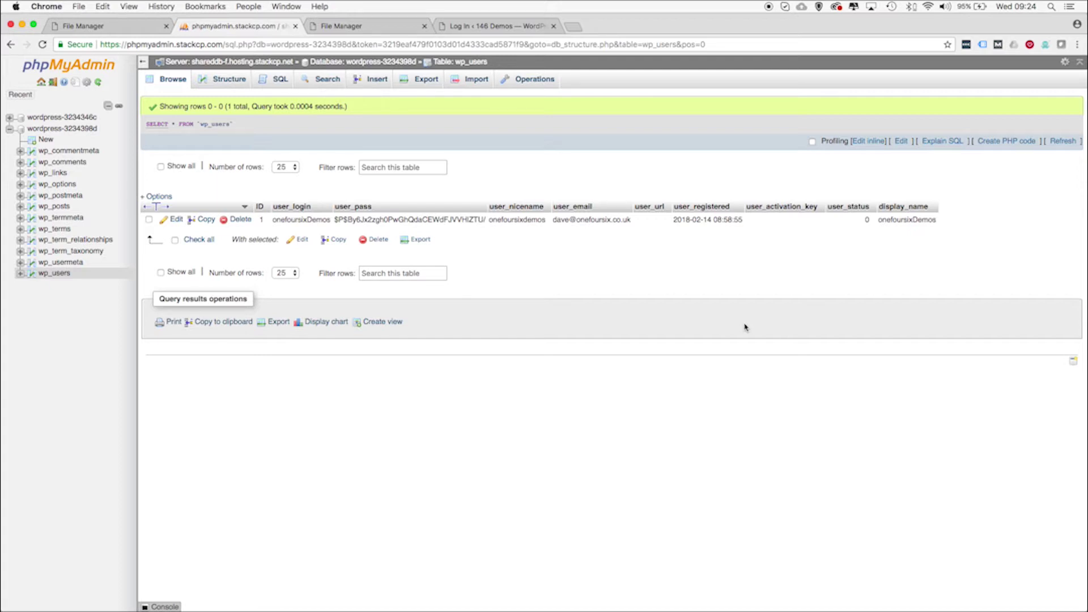
{"action": "left_click", "coordinate": [176, 220]}
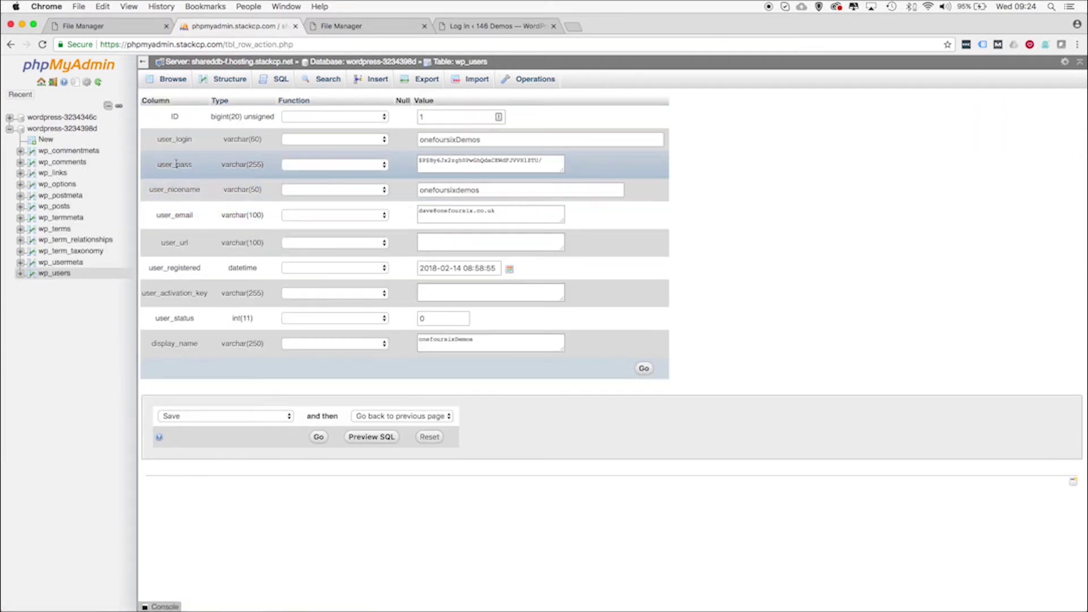
Replace the user_pass hash with a new password and set its function to MD5
{"action": "double_click", "coordinate": [166, 165]}
{"action": "left_click_drag", "start_coordinate": [541, 160], "coordinate": [412, 156]}
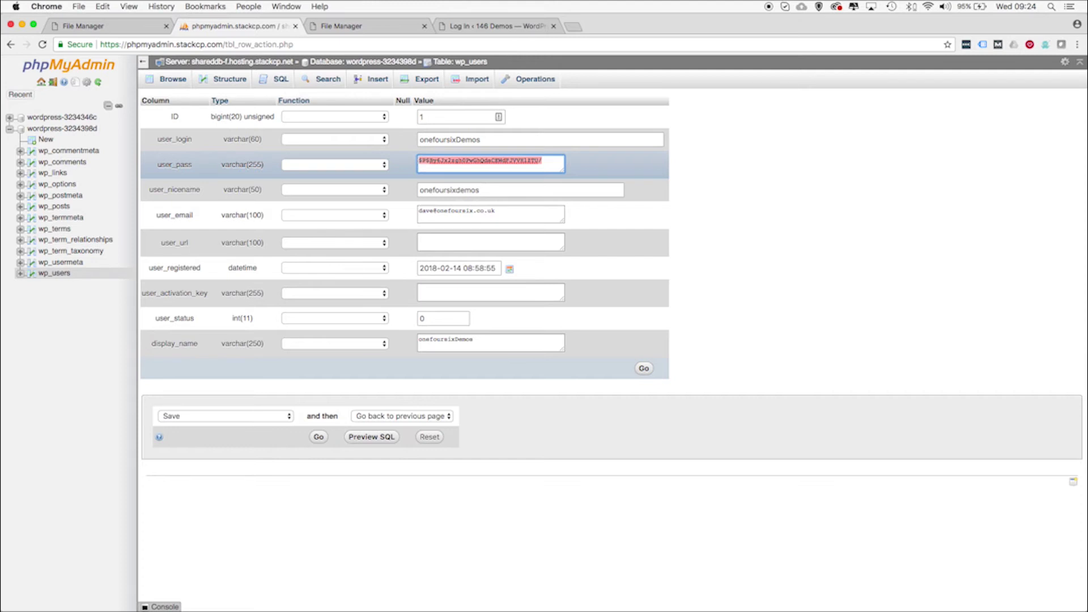
{"action": "type", "text": "password123"}
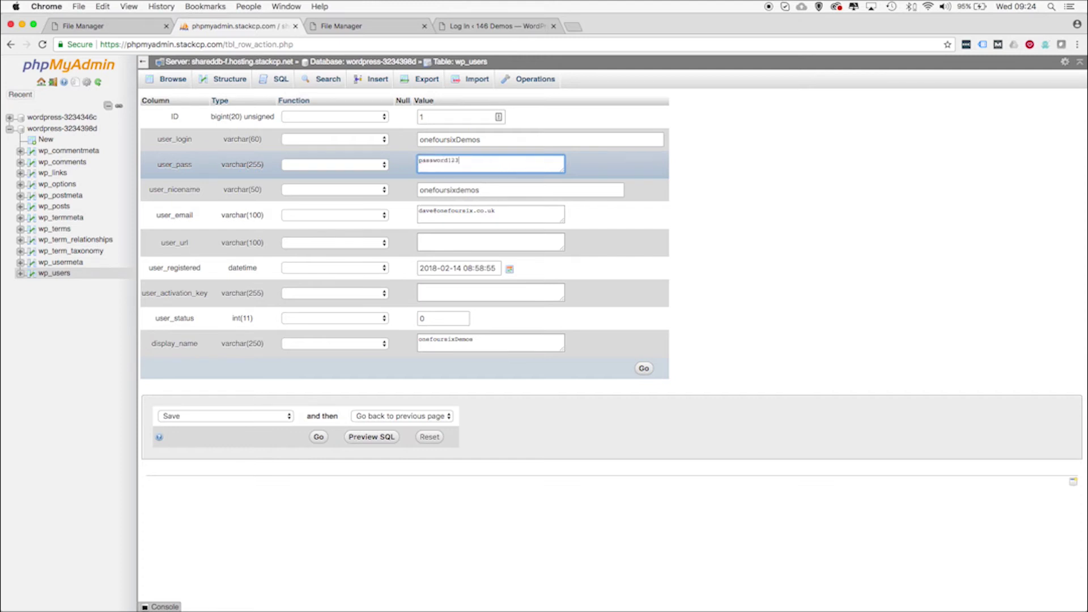
{"action": "left_click", "coordinate": [353, 165]}
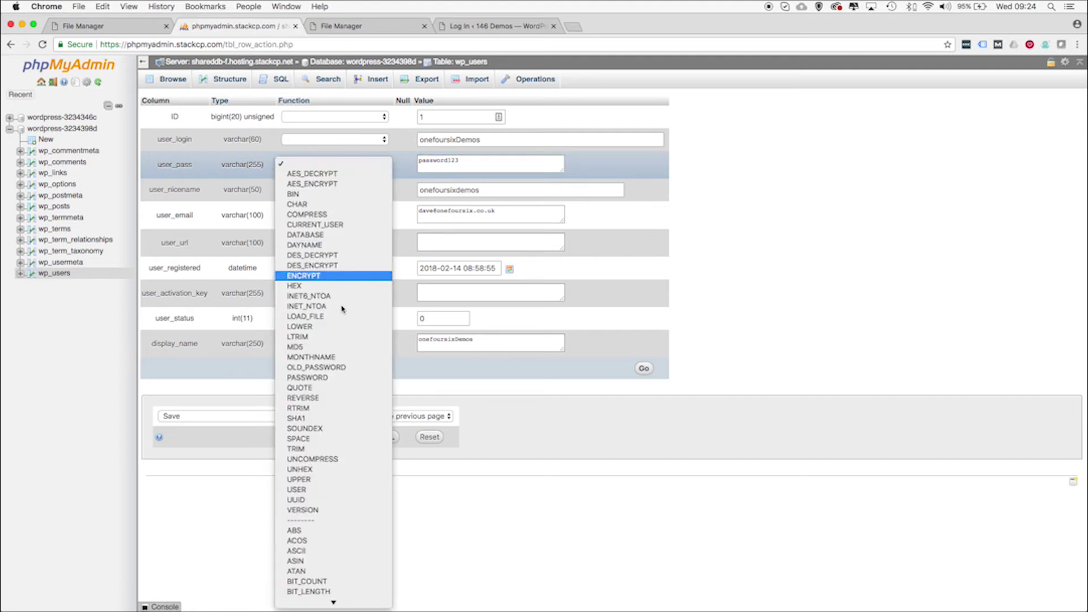
{"action": "left_click", "coordinate": [340, 346]}
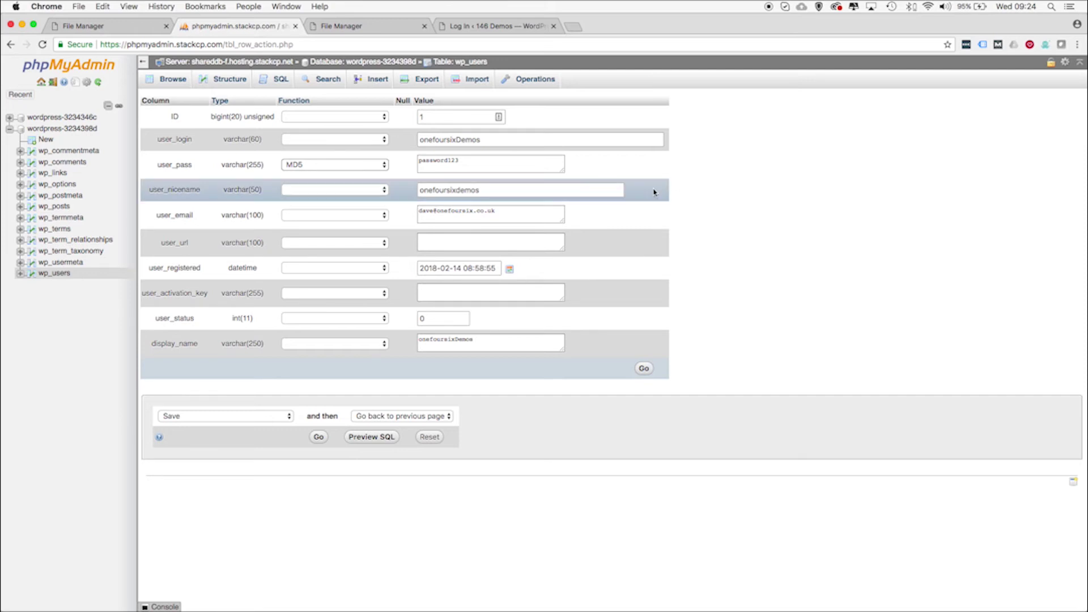
Check the user_email, user_nicename and user_login values, keep MD5 for user_pass, and save the row
{"action": "double_click", "coordinate": [440, 212]}
{"action": "key", "text": "super+a"}
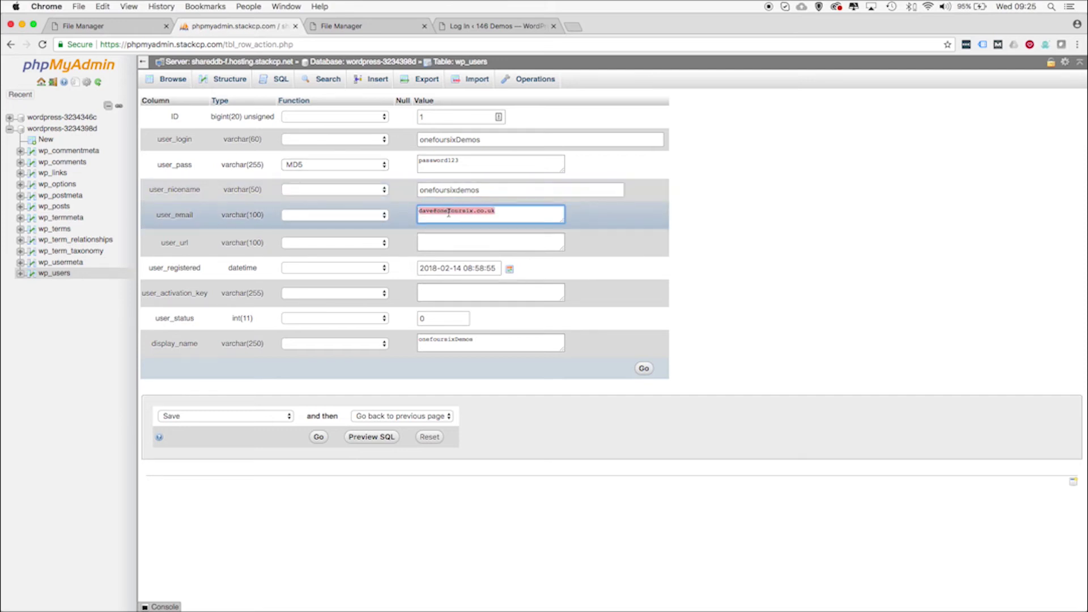
{"action": "double_click", "coordinate": [460, 189]}
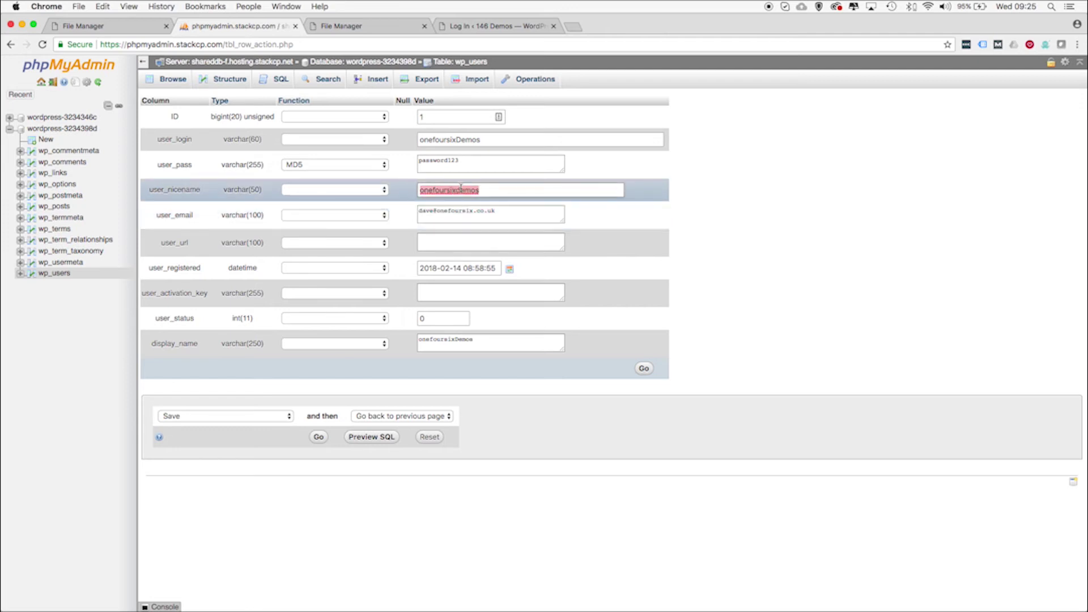
{"action": "double_click", "coordinate": [461, 139]}
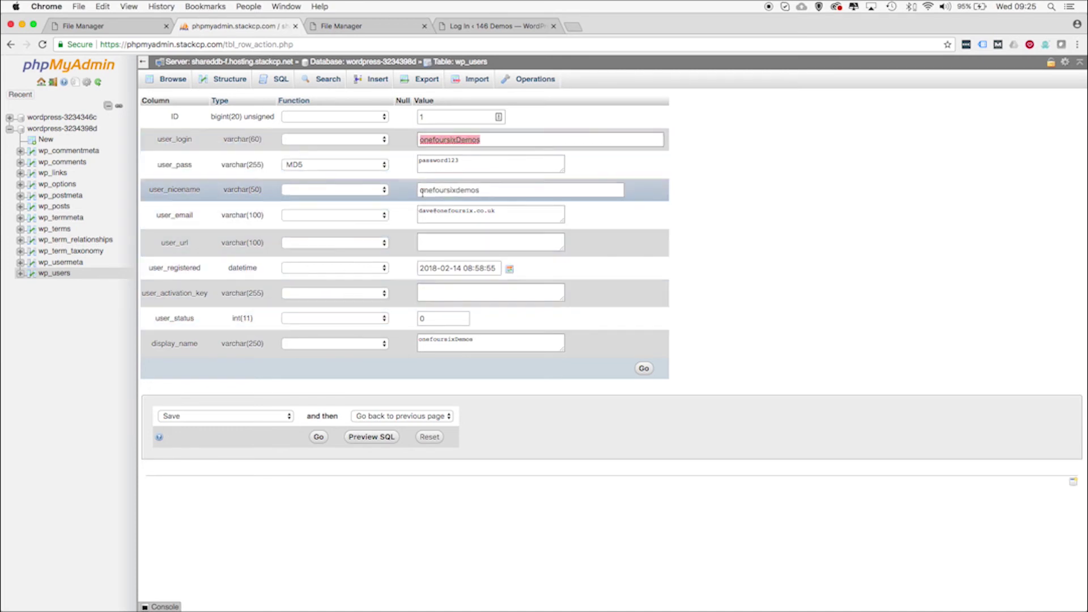
{"action": "double_click", "coordinate": [425, 163]}
{"action": "left_click", "coordinate": [374, 165]}
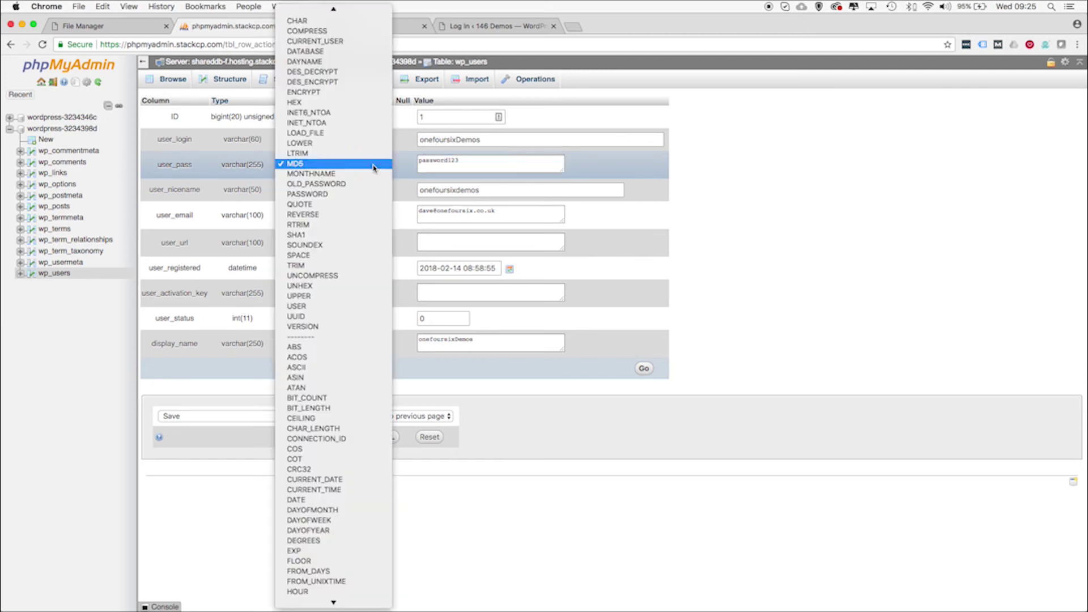
{"action": "left_click", "coordinate": [373, 165]}
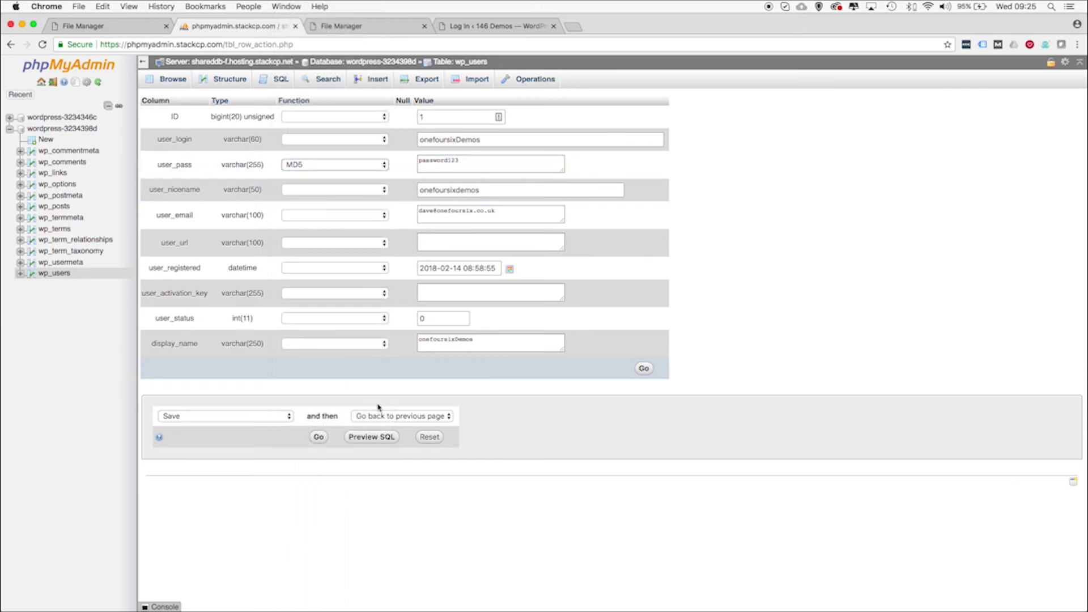
{"action": "left_click", "coordinate": [318, 438]}
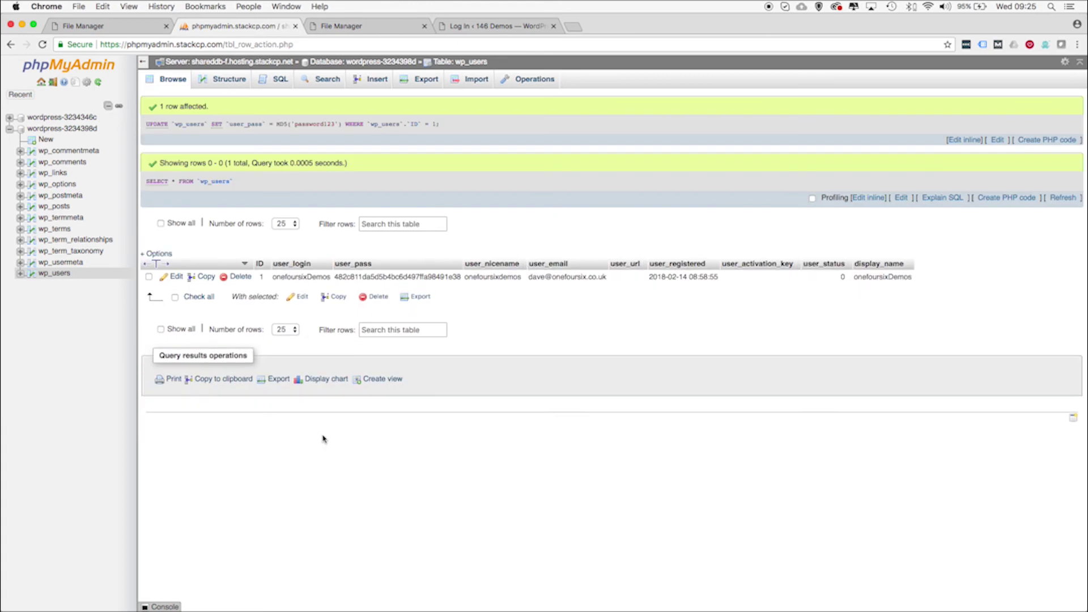
On the WordPress login page, enter the admin username and new password, then log in
{"action": "left_click", "coordinate": [487, 29]}
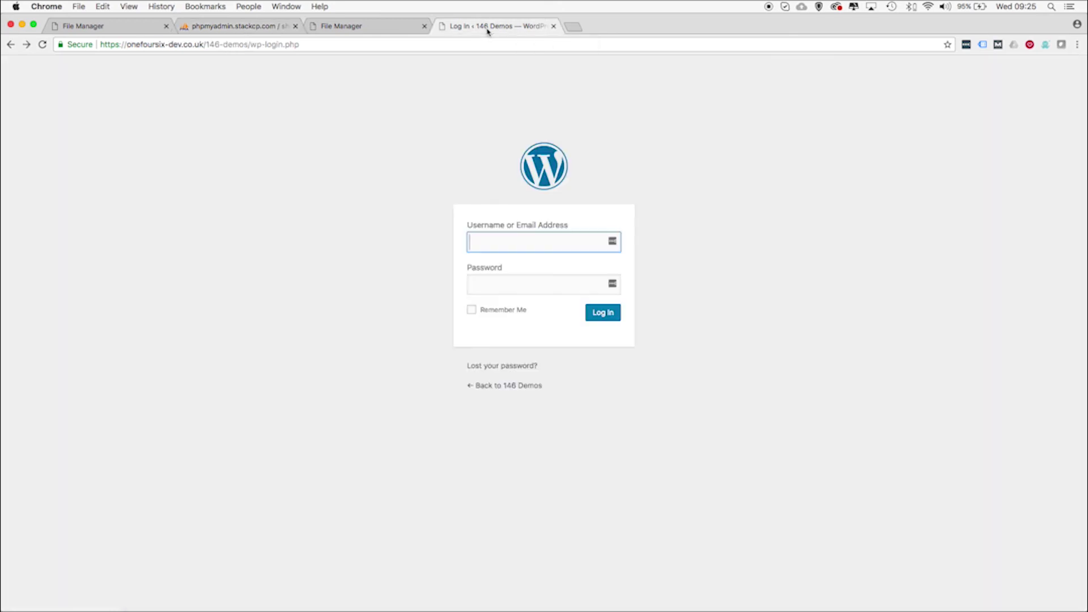
{"action": "type", "text": "onefours"}
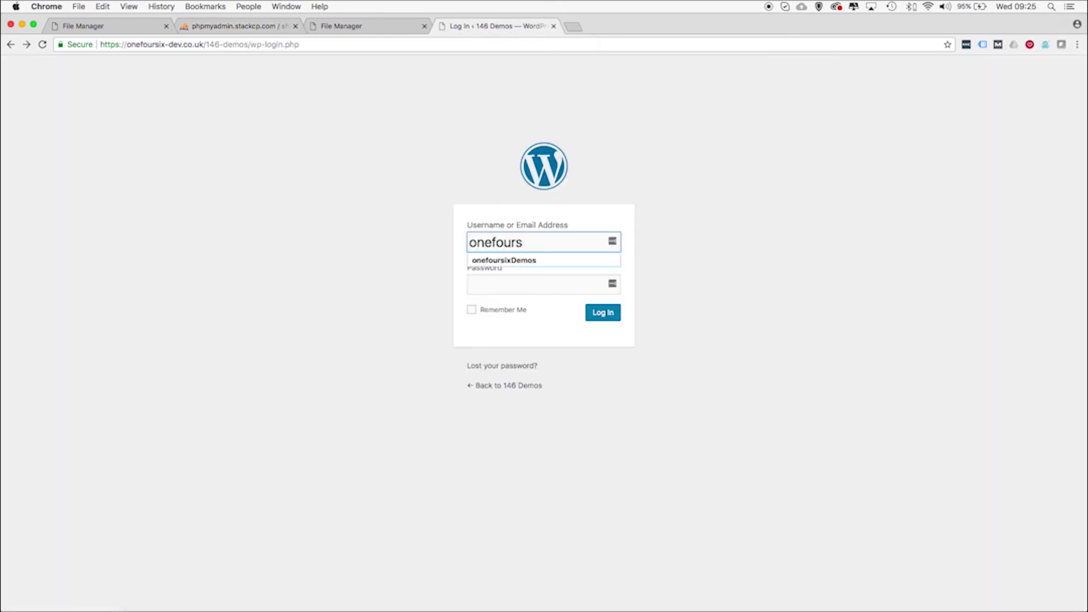
{"action": "key", "text": "Down"}
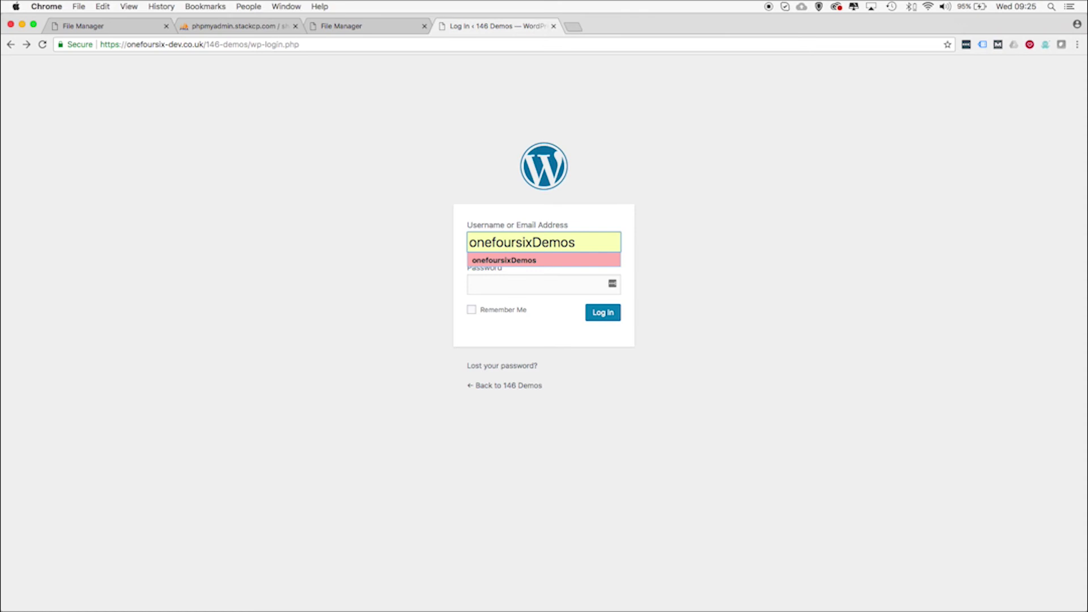
{"action": "left_click", "coordinate": [541, 262]}
{"action": "left_click", "coordinate": [525, 286]}
{"action": "type", "text": "•••••••••••"}
{"action": "left_click", "coordinate": [600, 315]}
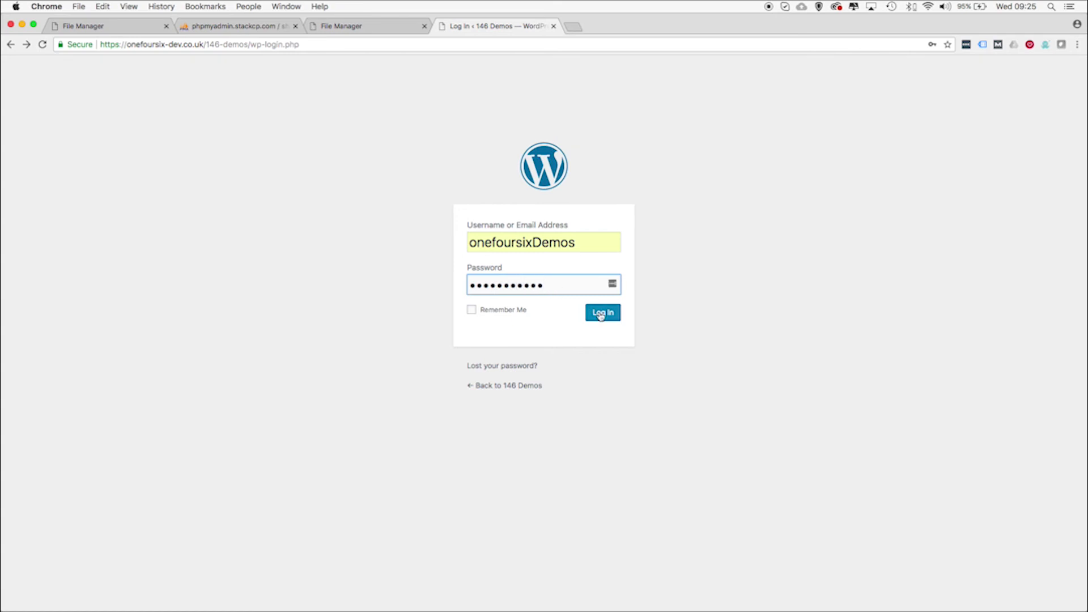